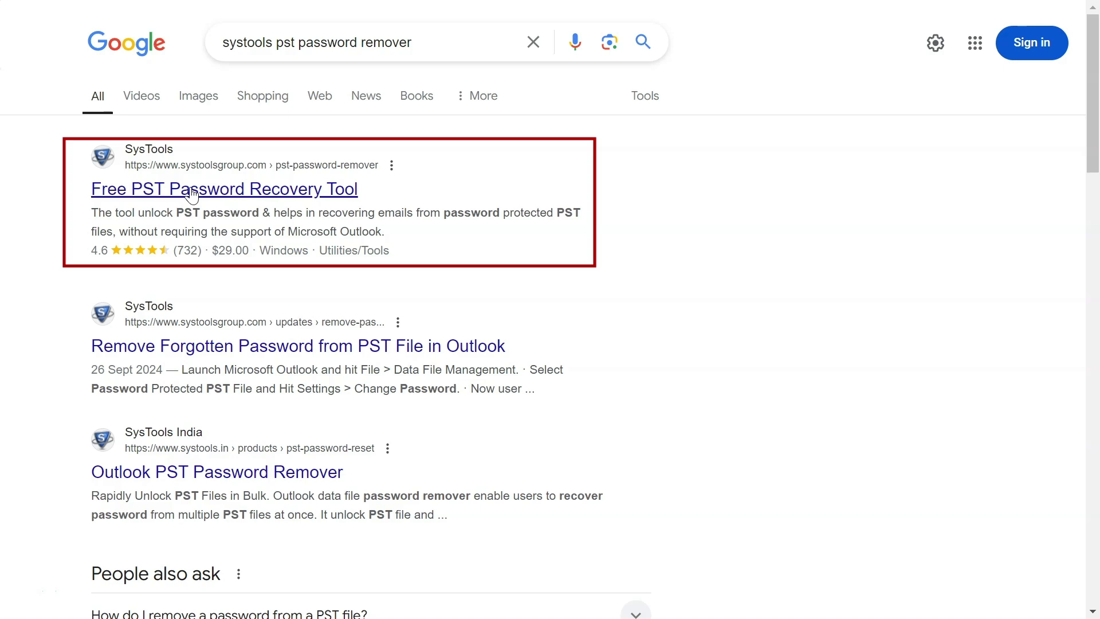
Step: Open the SysTools 'Free PST Password Recovery Tool' result and bring its Download Now button into view
click(189, 191)
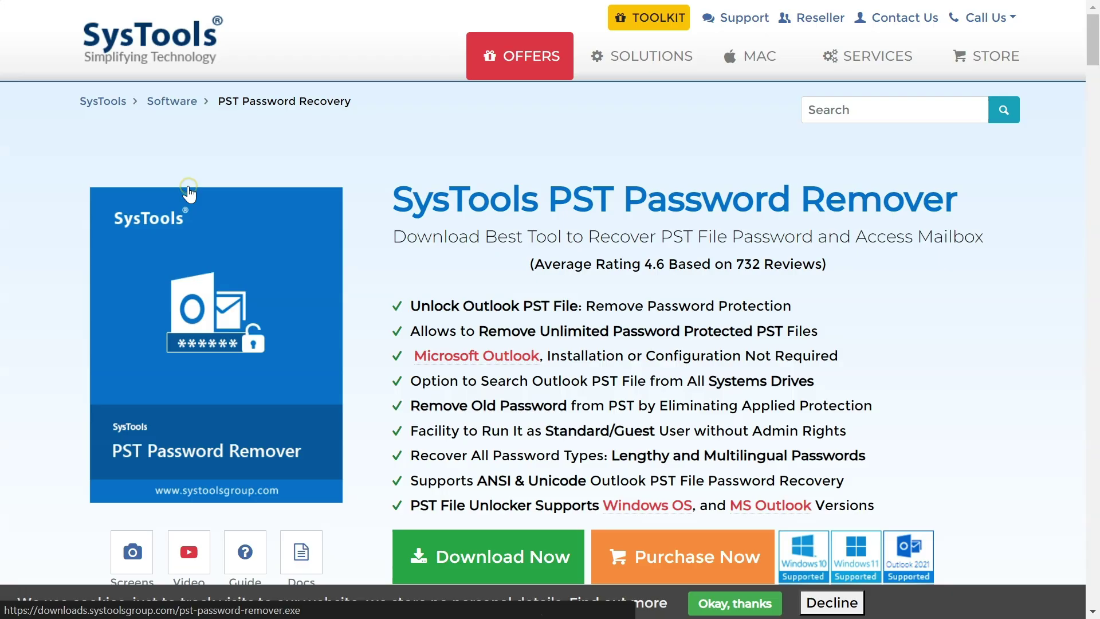
scroll(473, 441, down, 1)
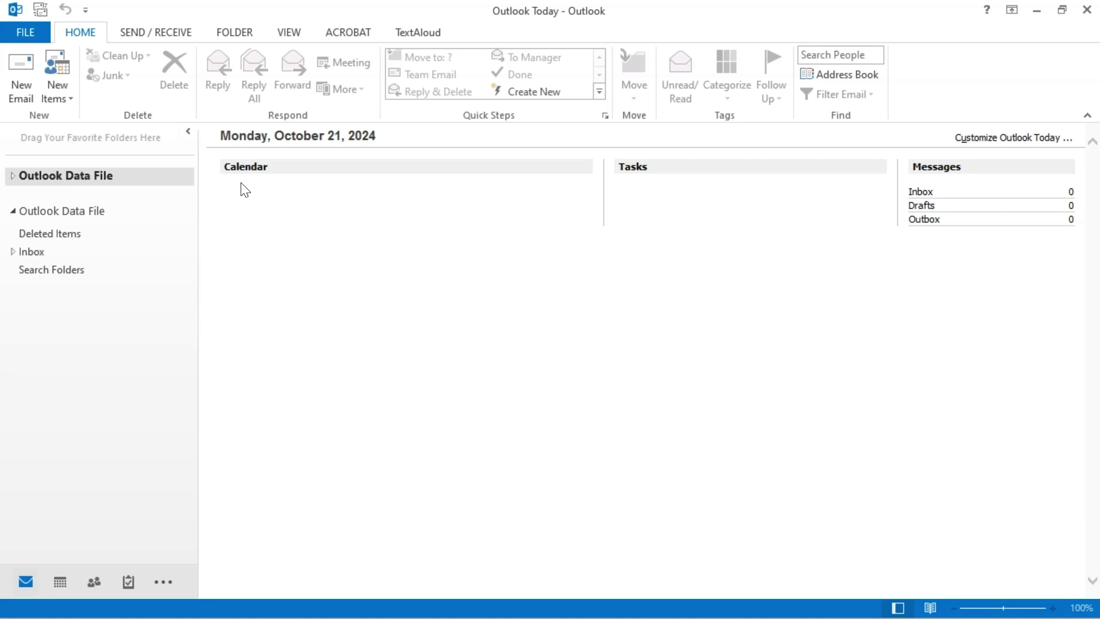
Step: Open the Test .pst from E:\Files as an Outlook data file, which triggers its password prompt
click(18, 32)
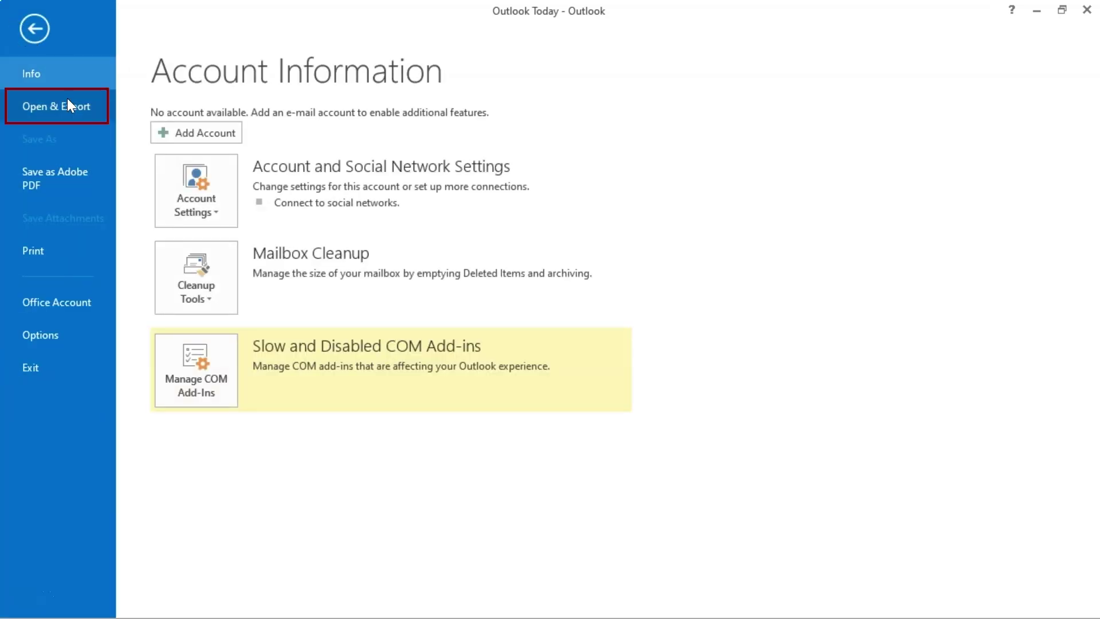
click(69, 102)
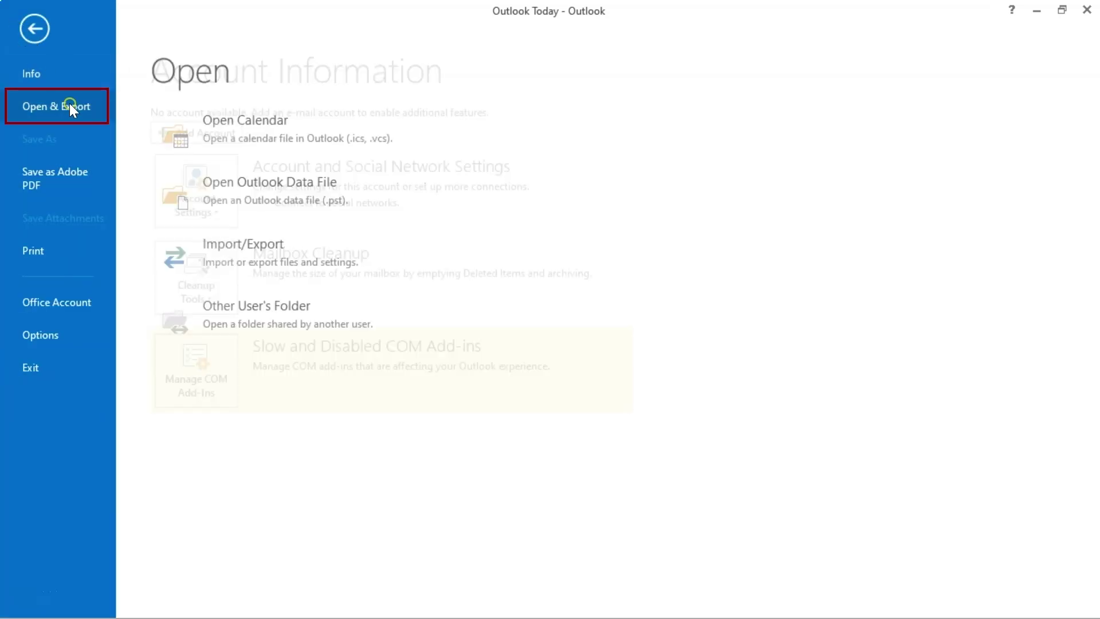
click(252, 194)
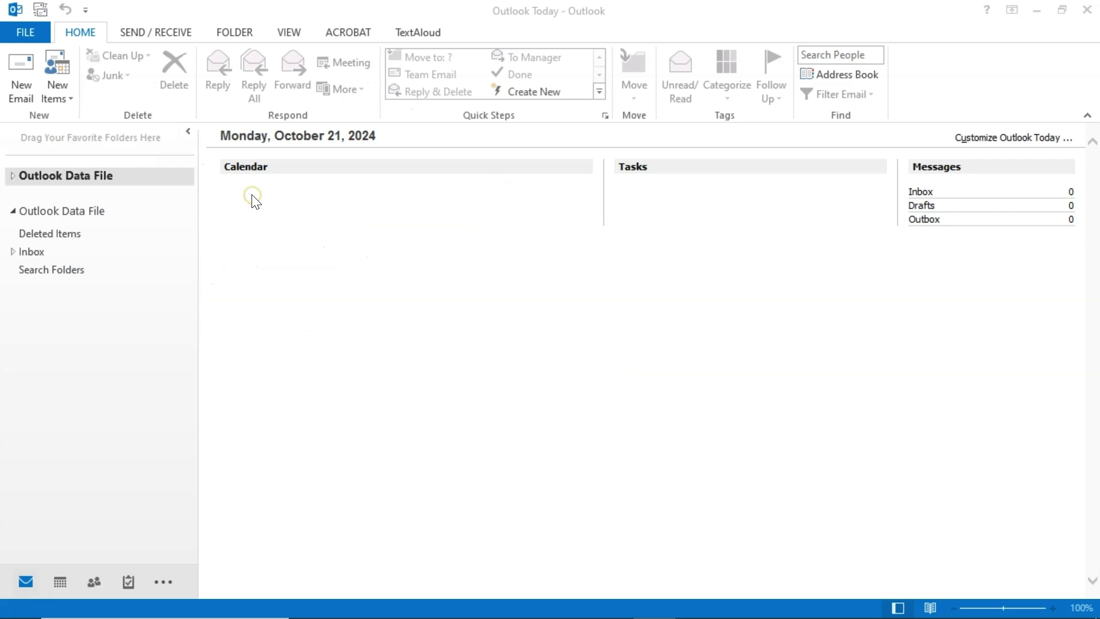
click(346, 271)
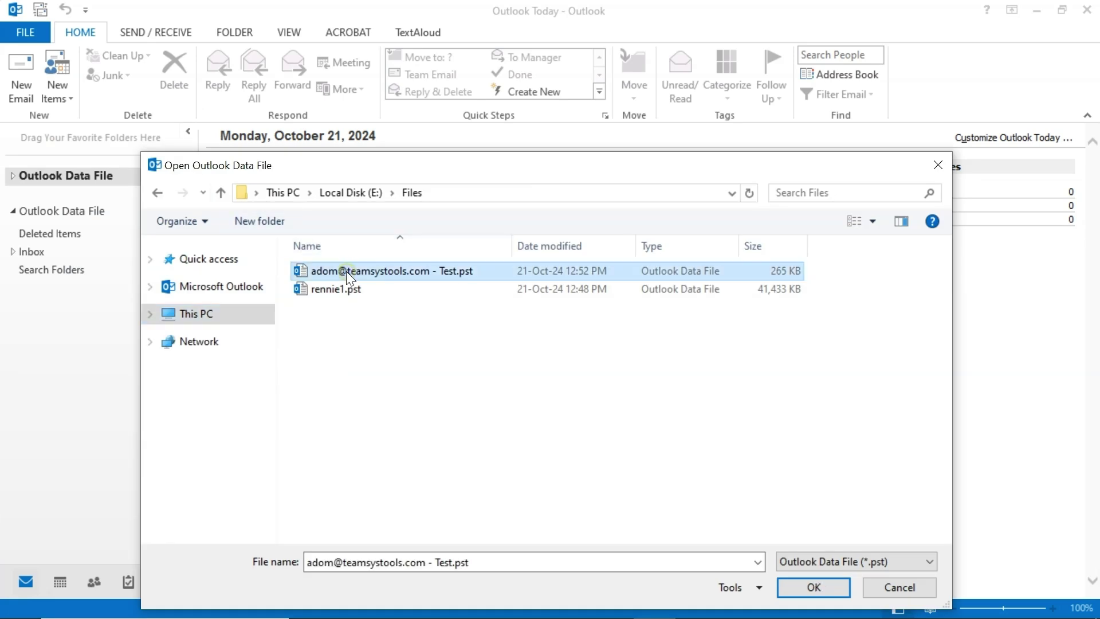
click(813, 589)
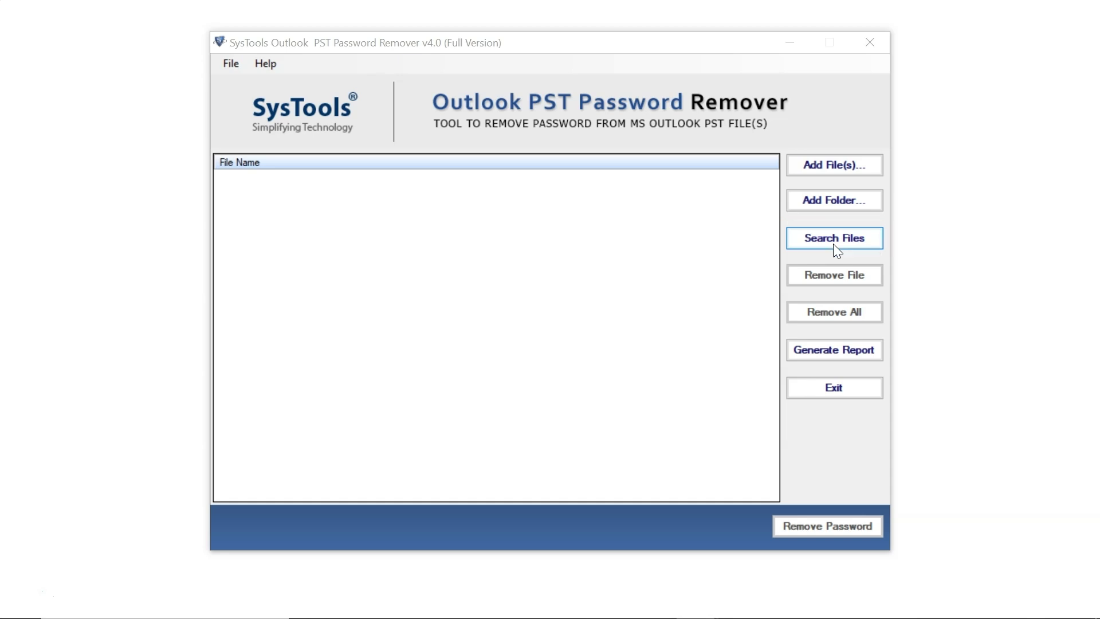
Step: Add the Test PST and rennie1.pst from E:\Files to the password remover's file list
click(836, 165)
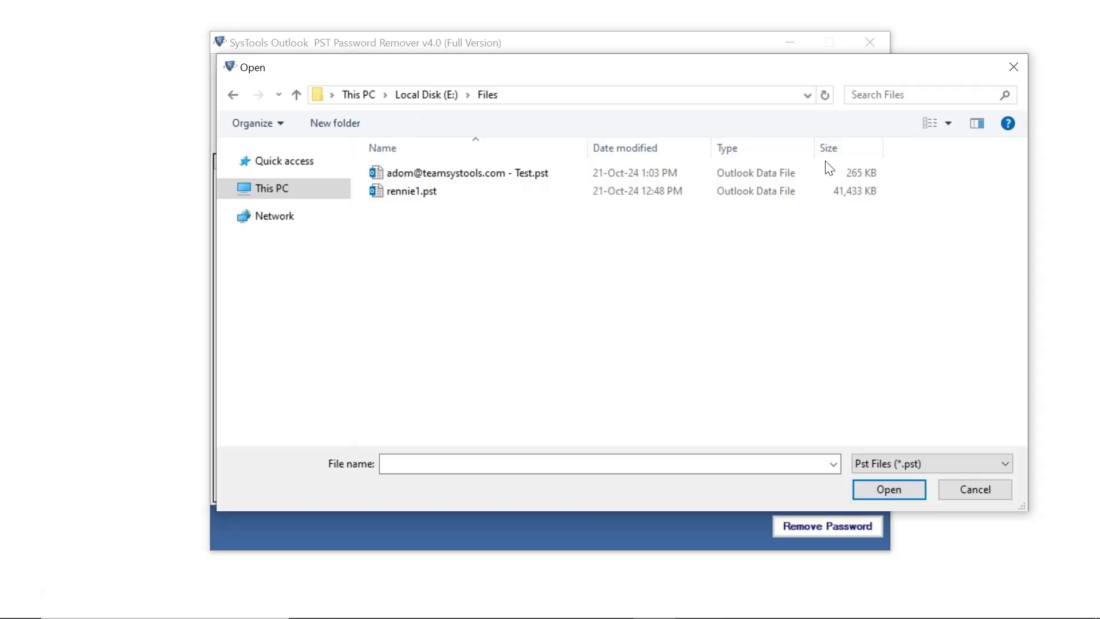
click(403, 173)
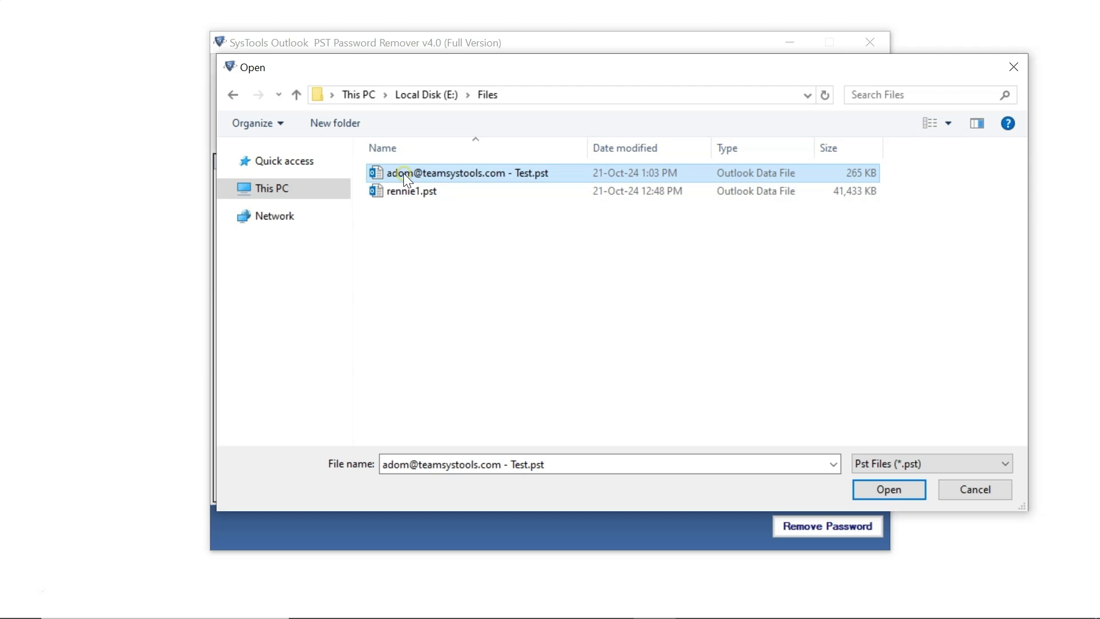
ctrl+click(409, 190)
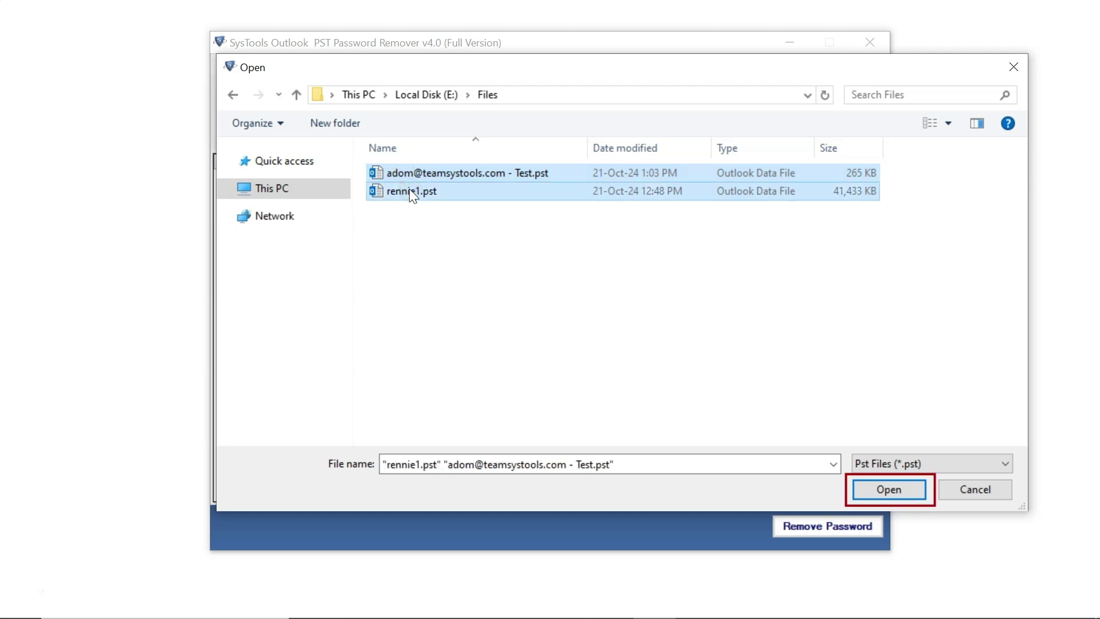
click(875, 490)
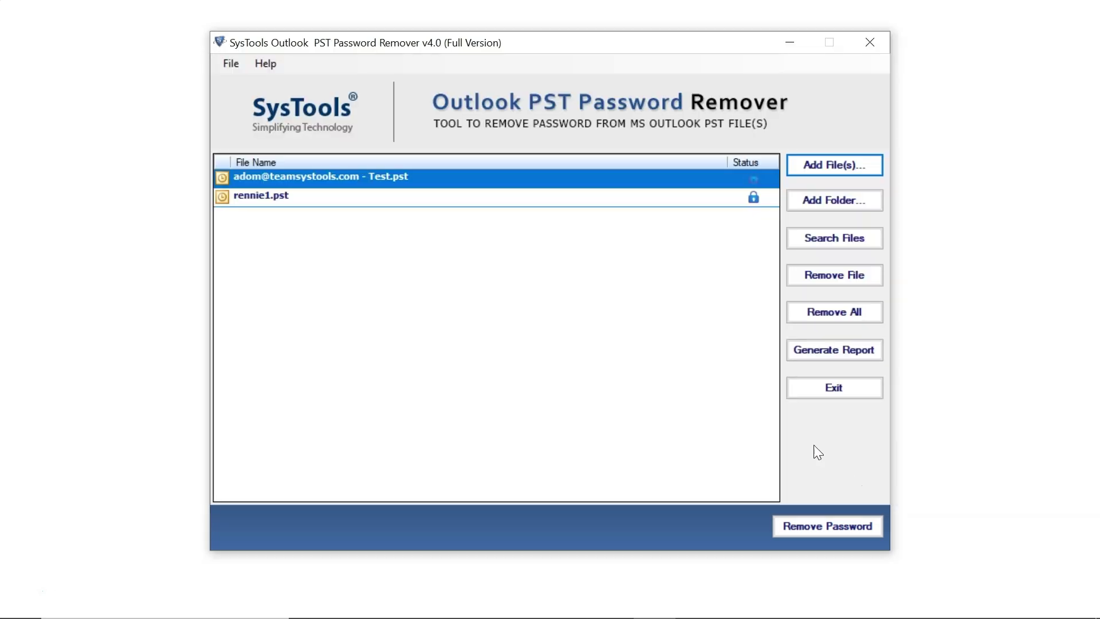
Step: Switch between the Test PST and rennie1.pst rows to review each loaded file
click(459, 198)
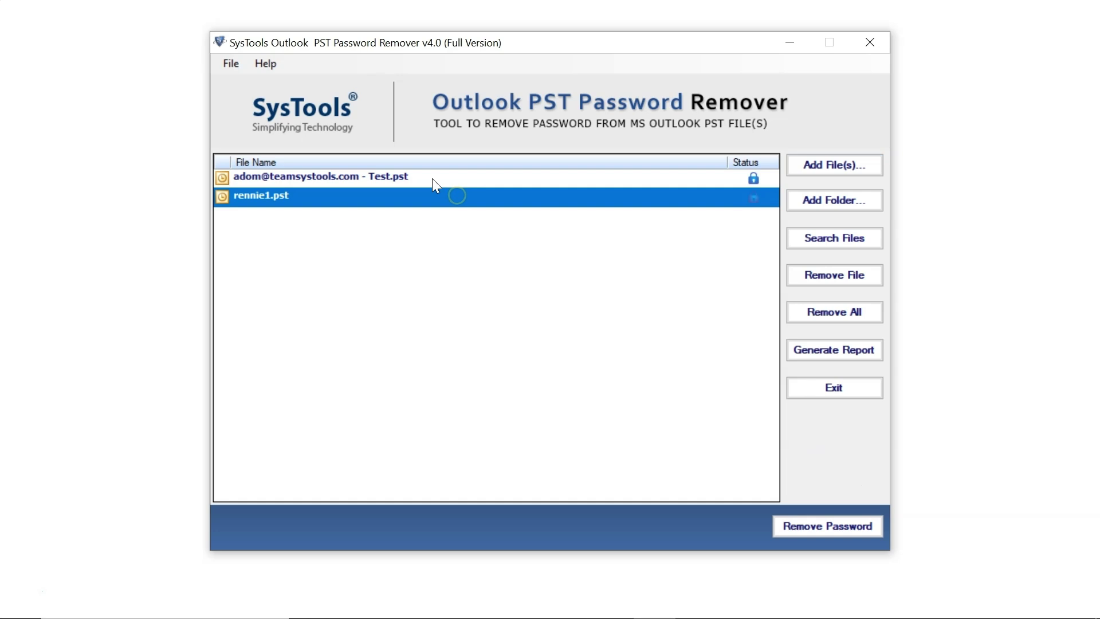
click(432, 178)
click(434, 196)
click(662, 183)
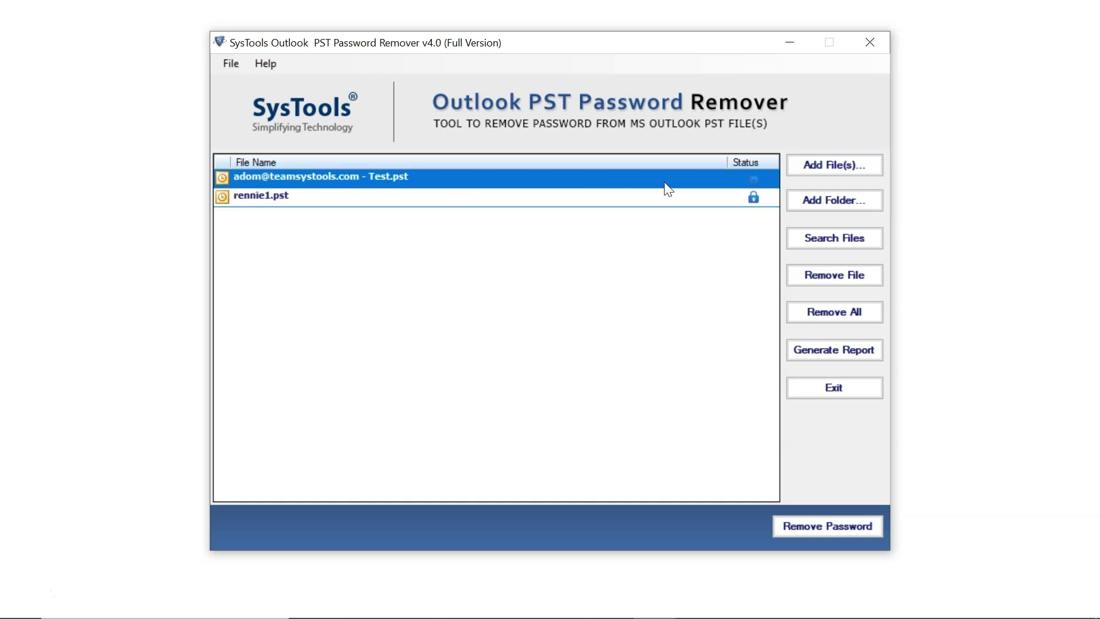
click(767, 197)
click(771, 182)
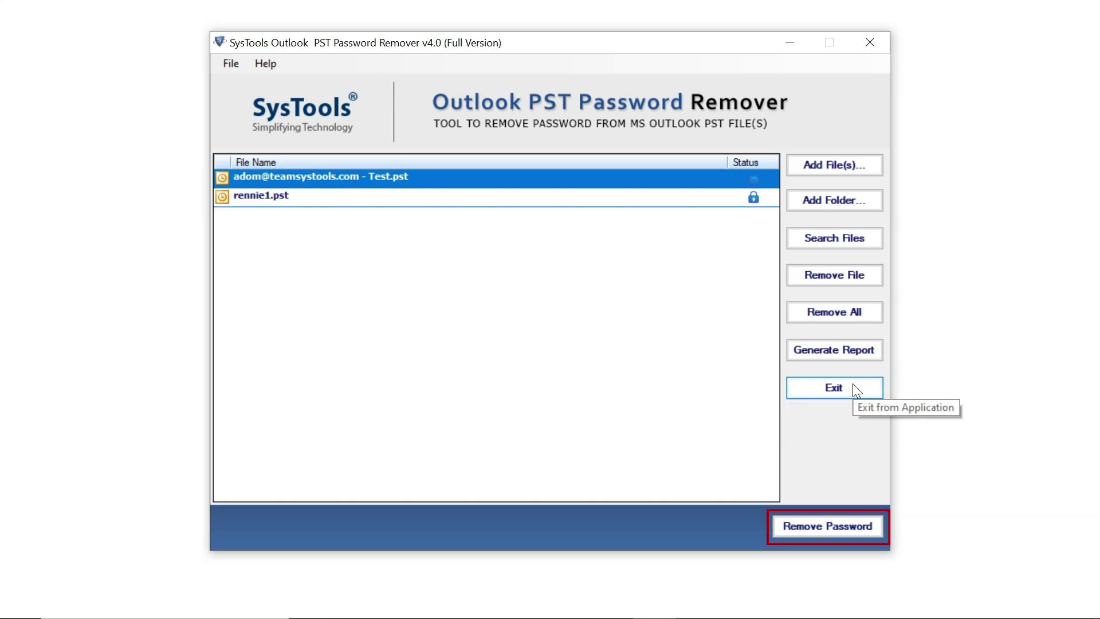
Step: Remove the passwords from both PST files, accept the backup warning, and check each row's open-lock status
click(844, 522)
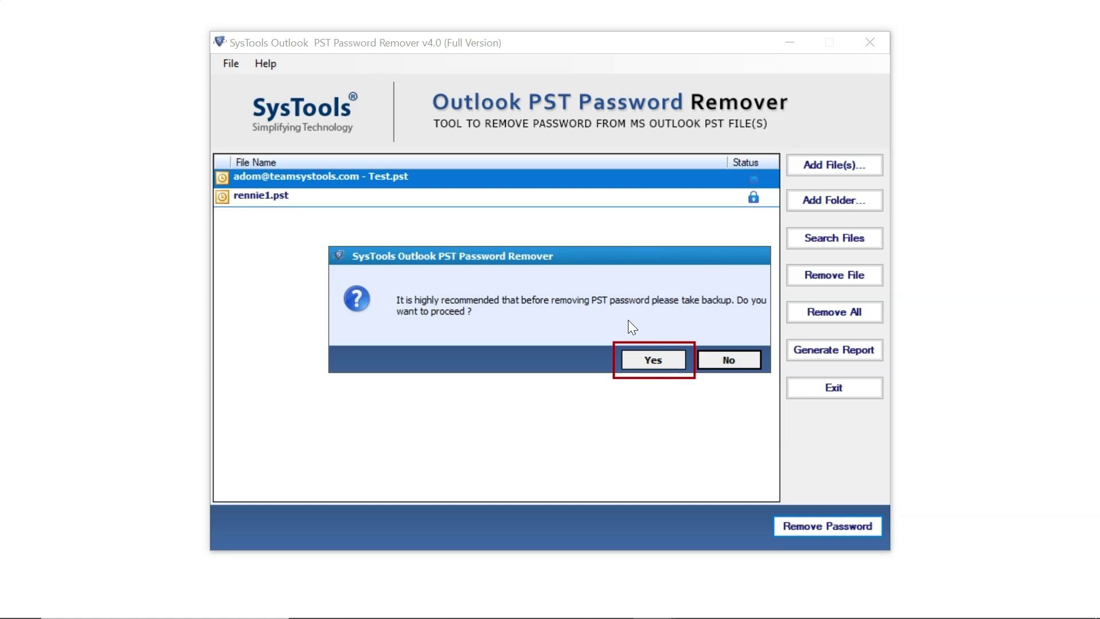
click(663, 353)
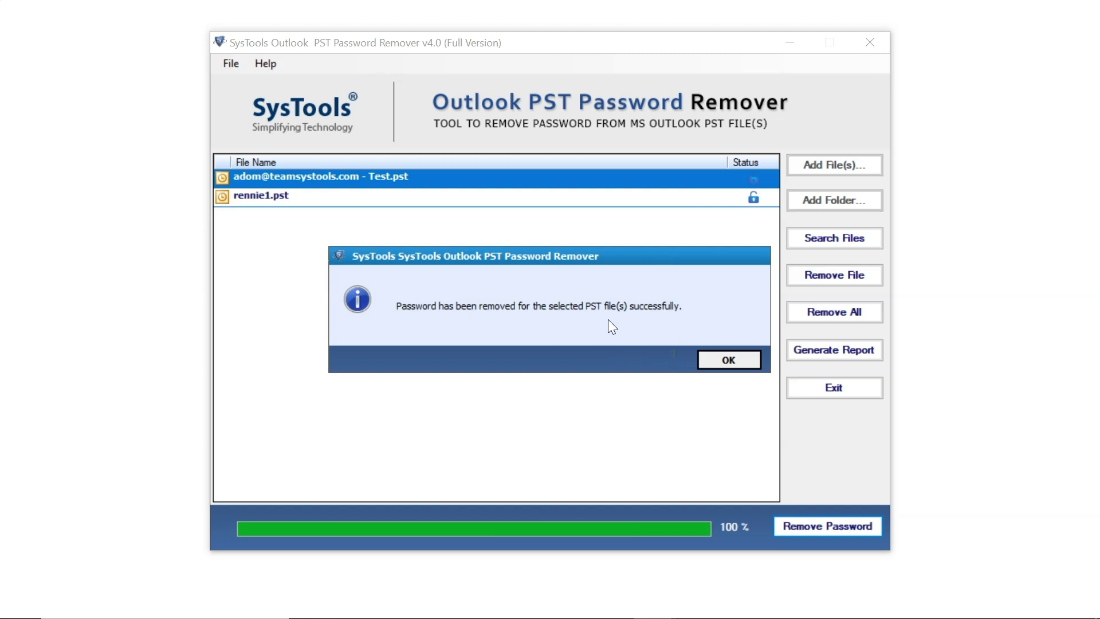
click(731, 359)
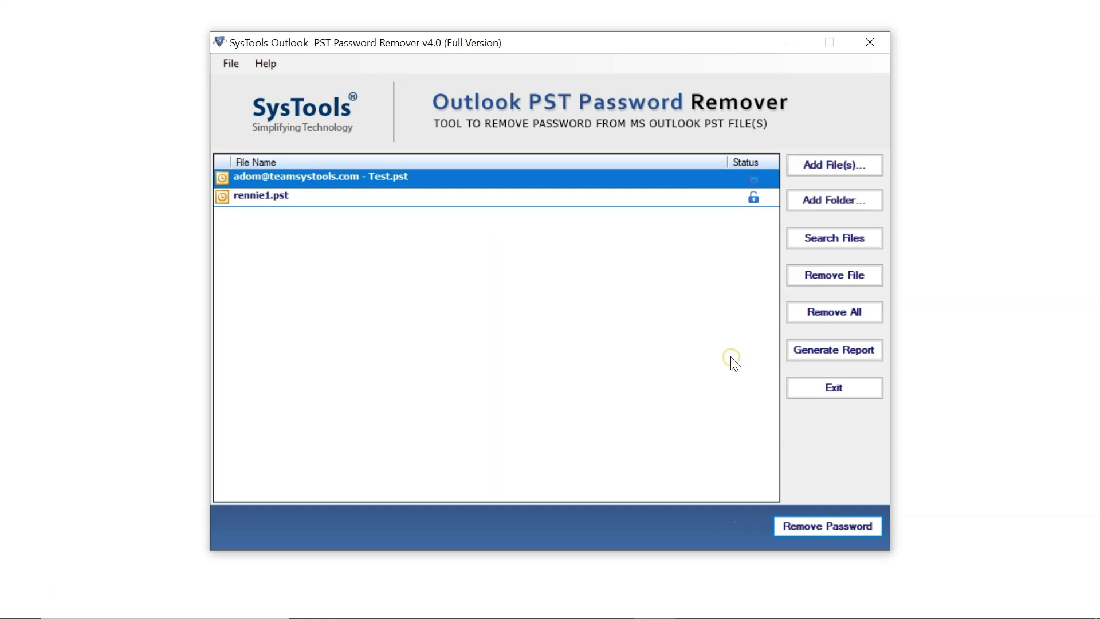
click(763, 201)
click(762, 179)
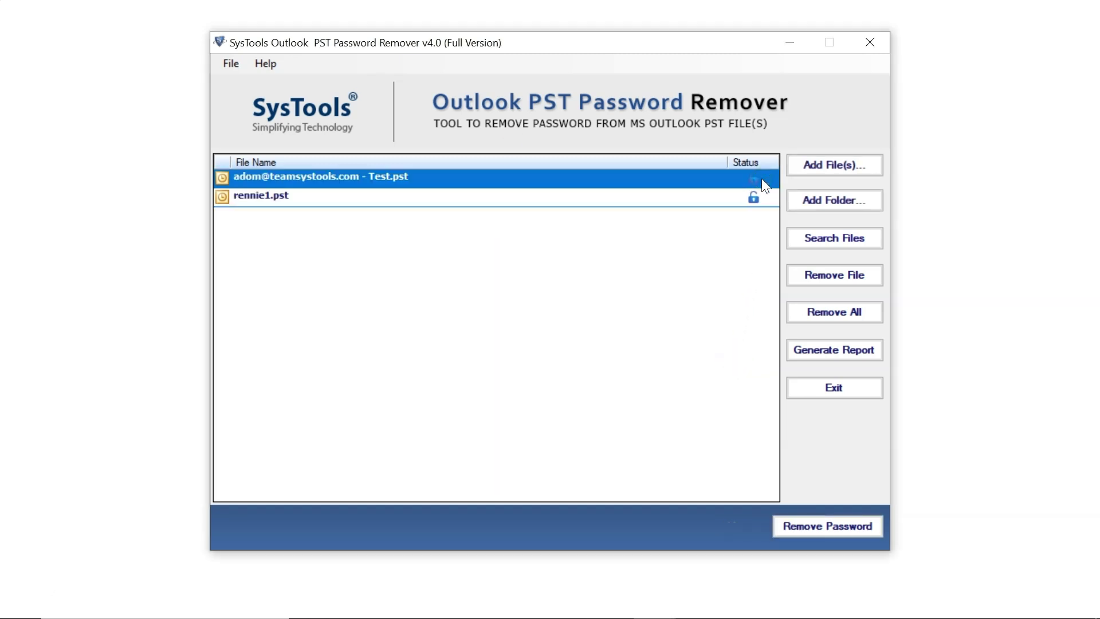
click(763, 195)
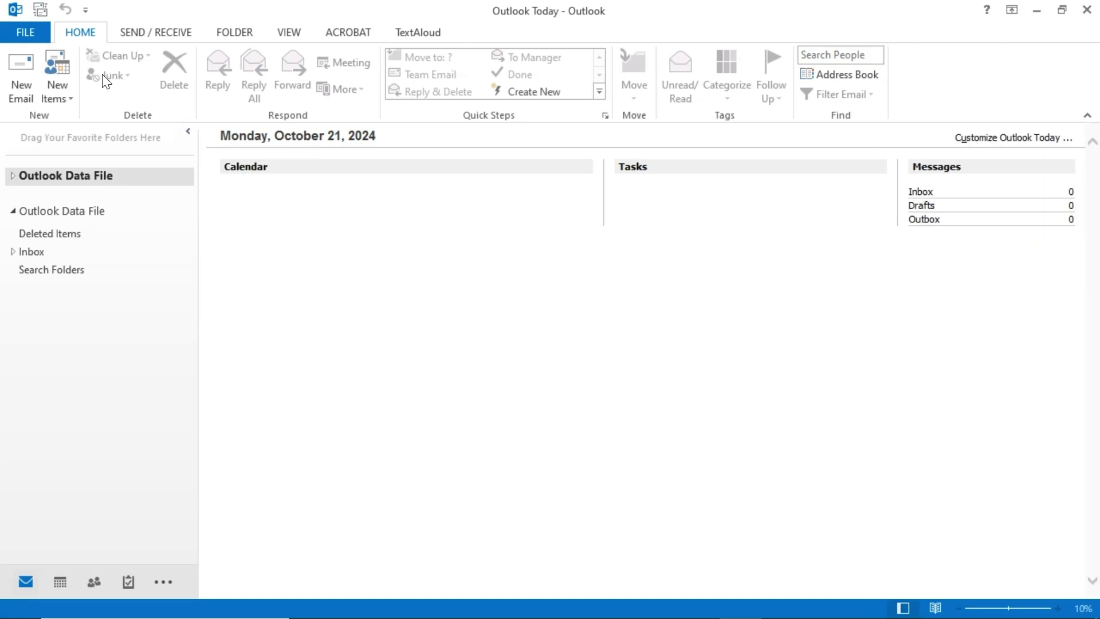
Step: Open the unlocked Test .pst as an Outlook data file, now with no password prompt
click(38, 30)
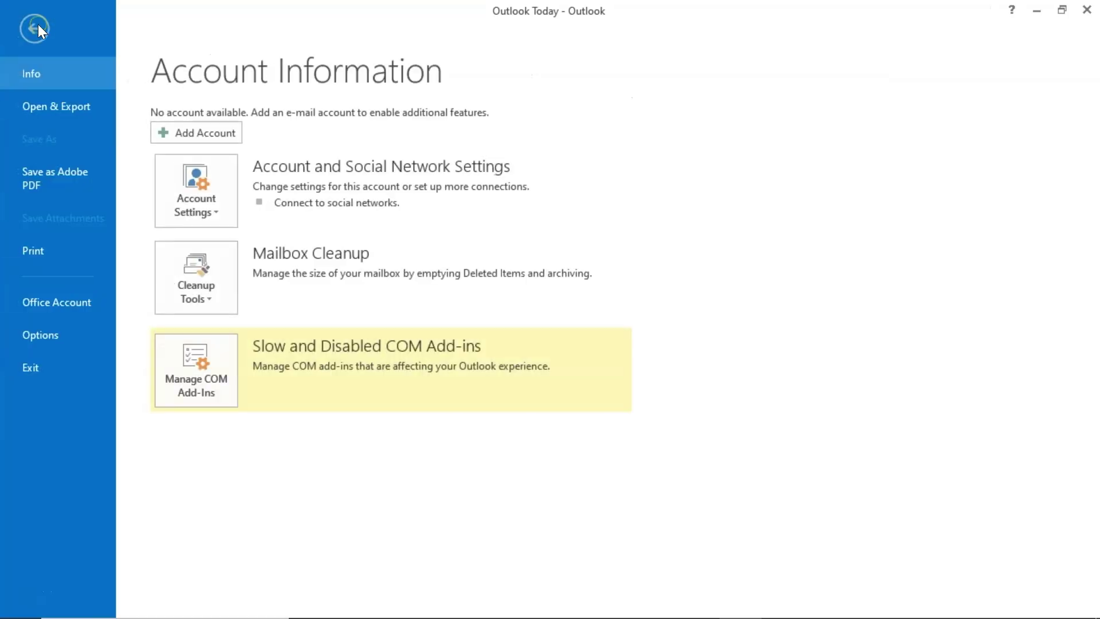
click(53, 105)
click(270, 192)
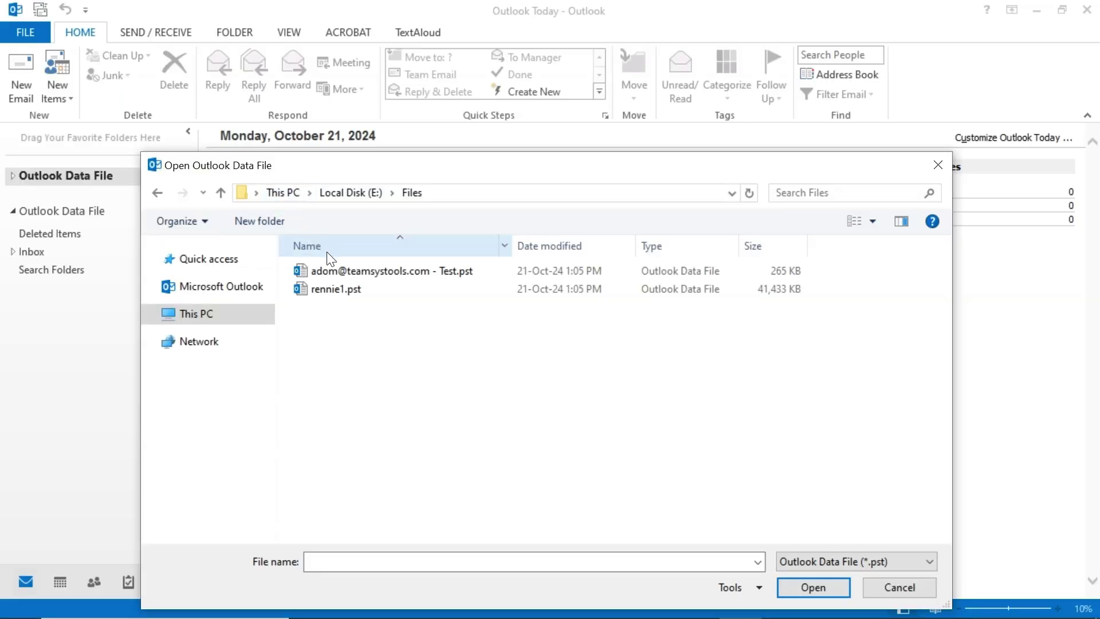
click(339, 270)
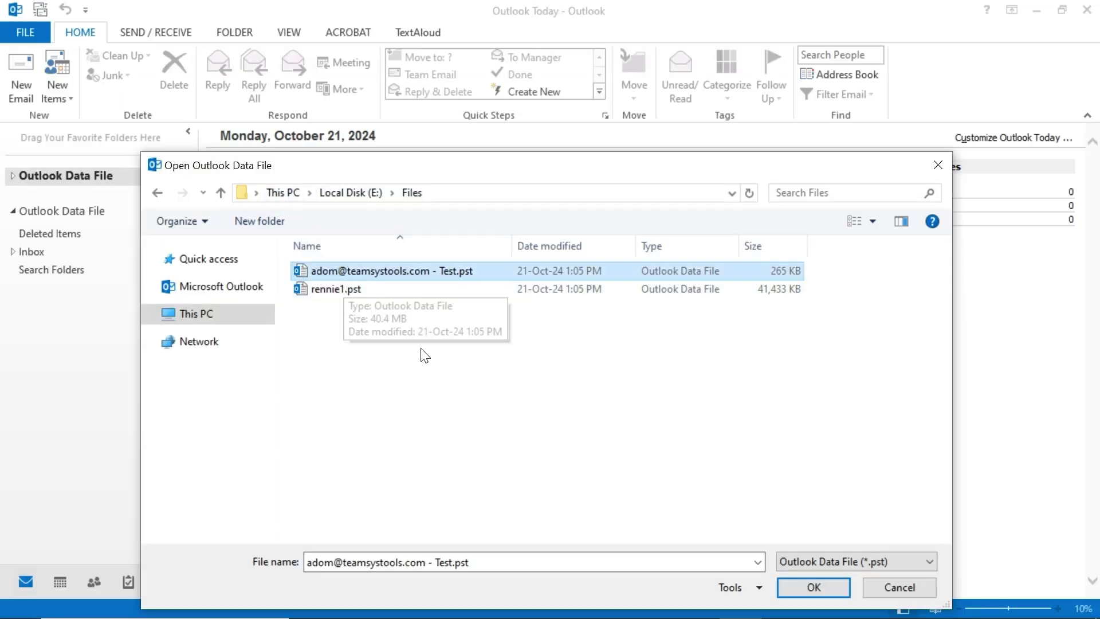
click(814, 589)
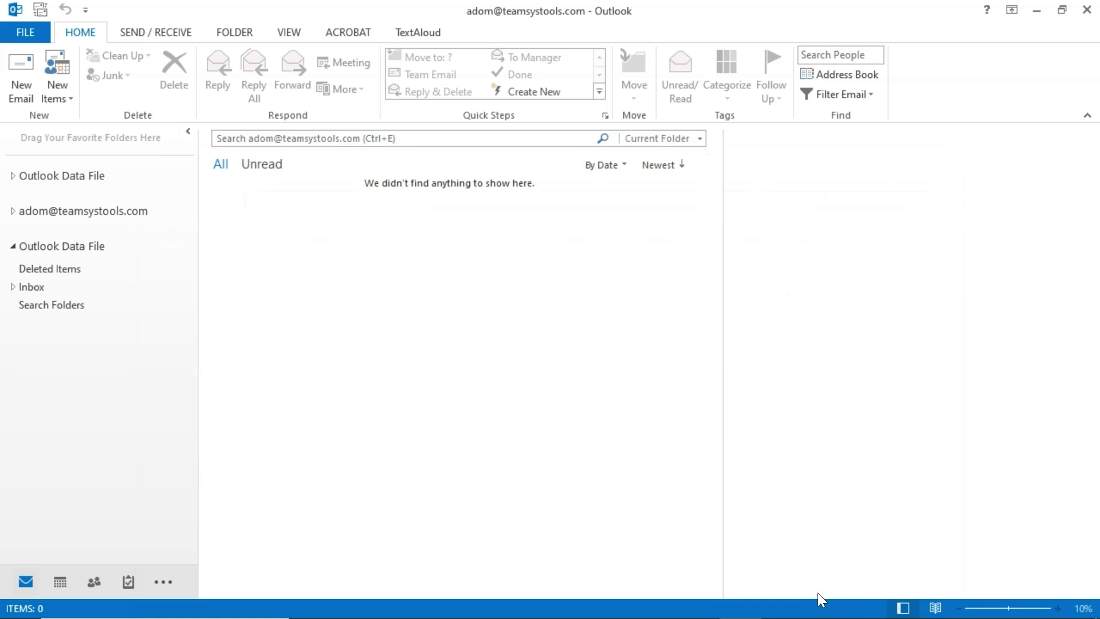
Step: Expand the new Test PST mailbox and open its Inbox to see the 4 messages
click(24, 211)
double_click(24, 211)
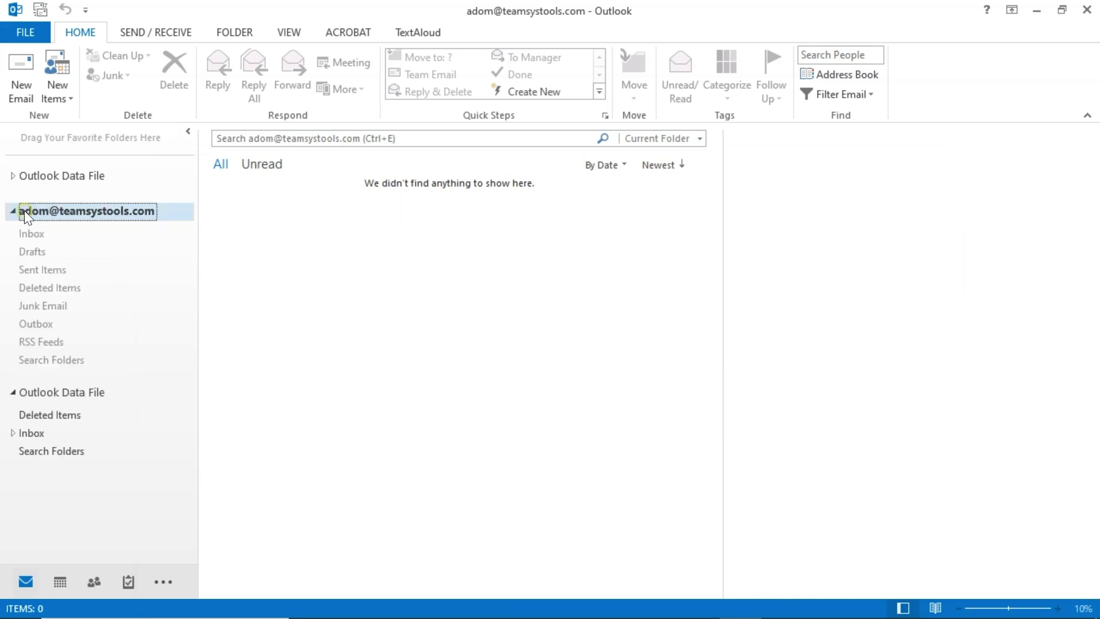
click(25, 233)
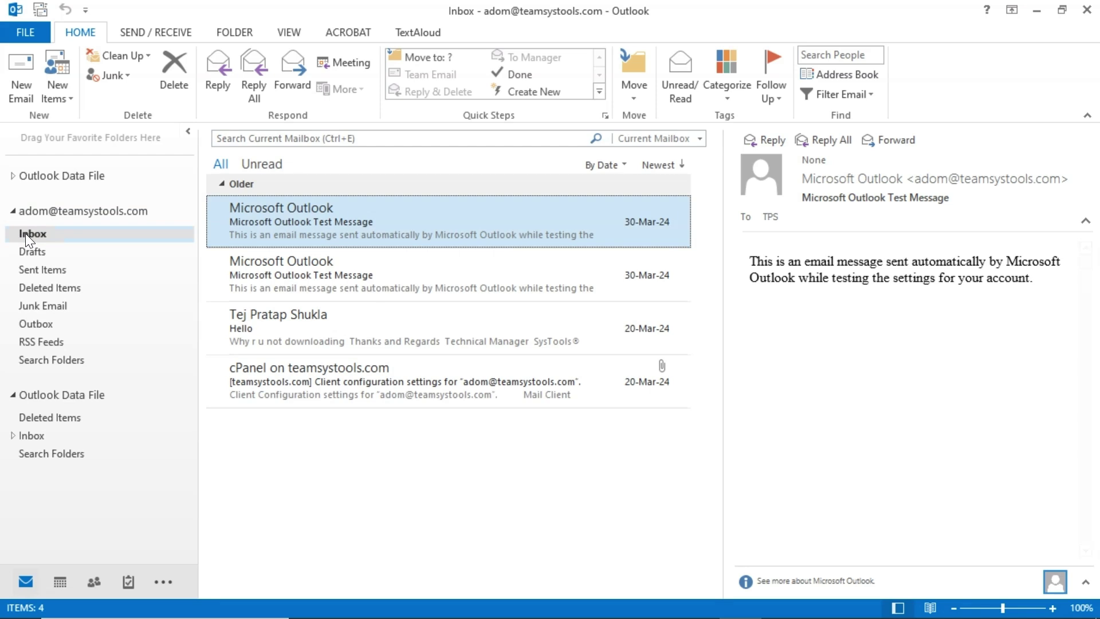